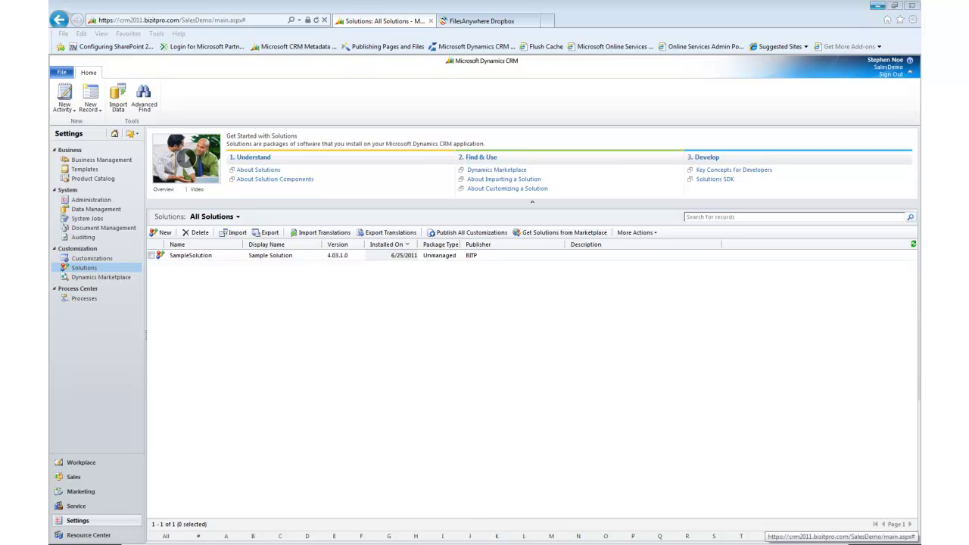
In the SampleSolution solution, start a new option set with the display name "Sample Global Optionset".
{"action": "left_click", "coordinate": [90, 271]}
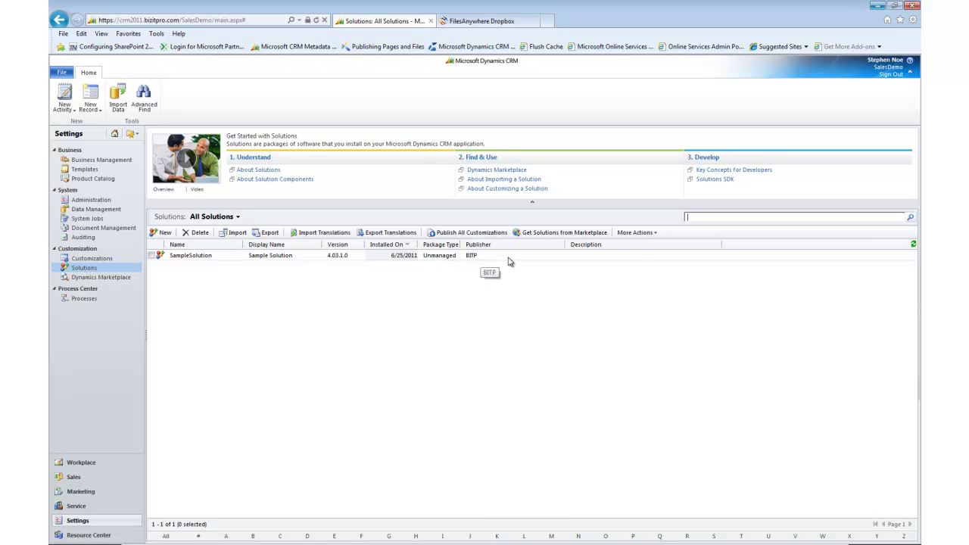
{"action": "double_click", "coordinate": [229, 260]}
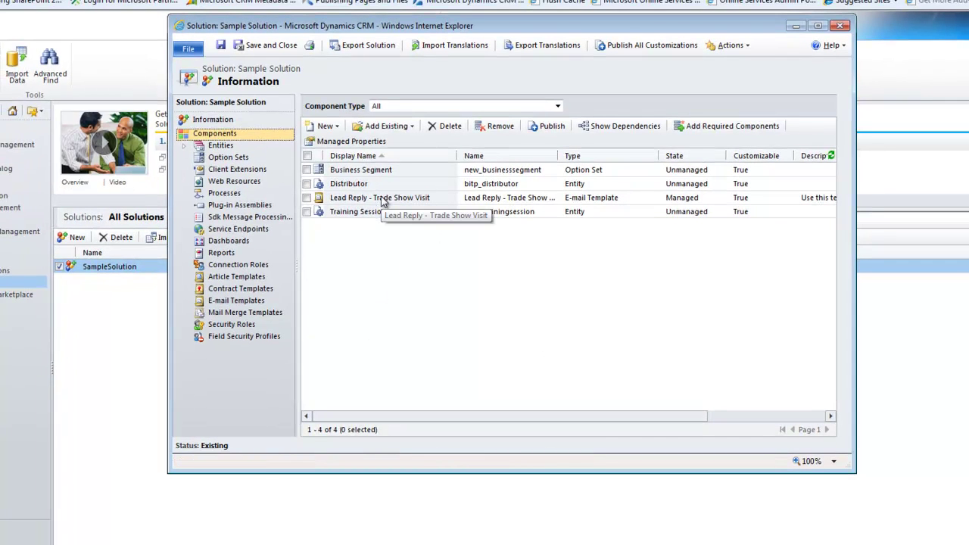
{"action": "left_click", "coordinate": [330, 127]}
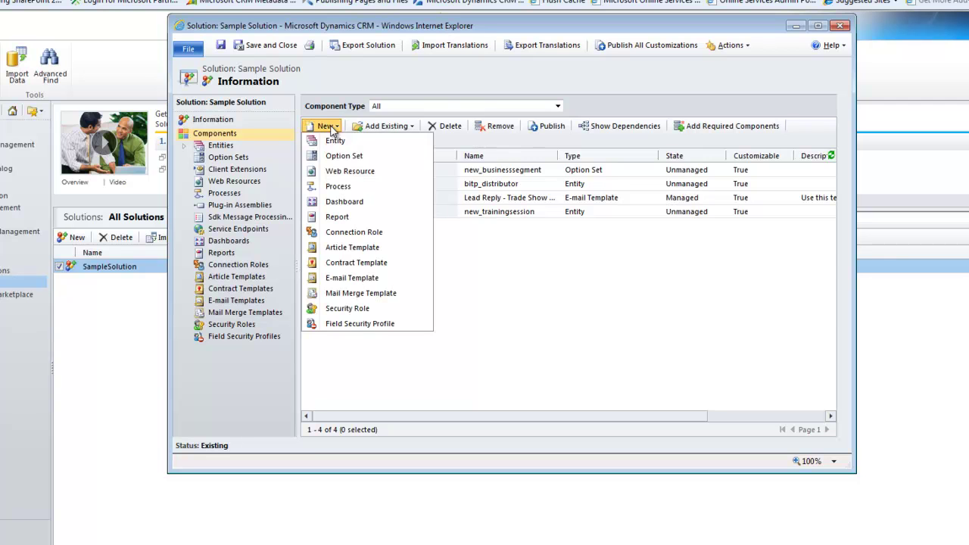
{"action": "left_click", "coordinate": [340, 157]}
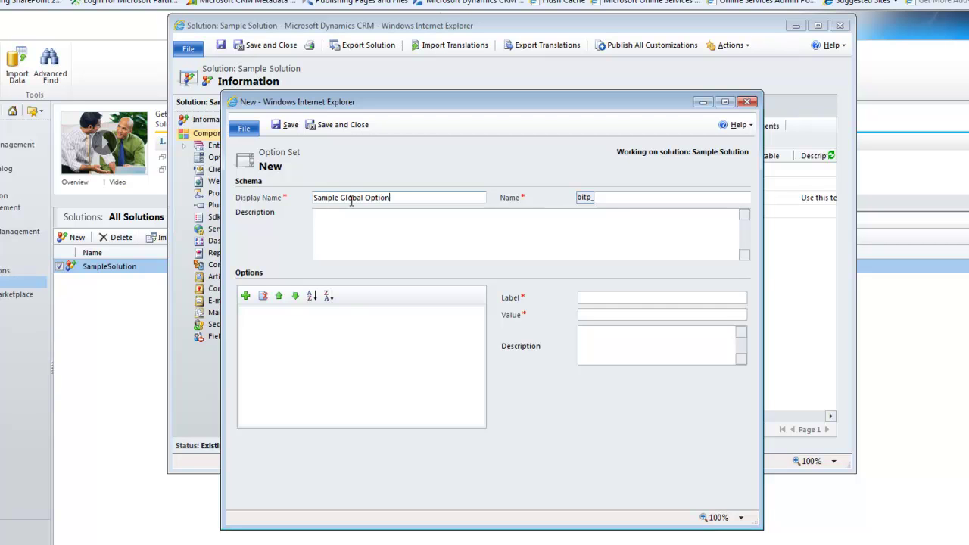
{"action": "type", "text": "t"}
{"action": "key", "text": "Tab"}
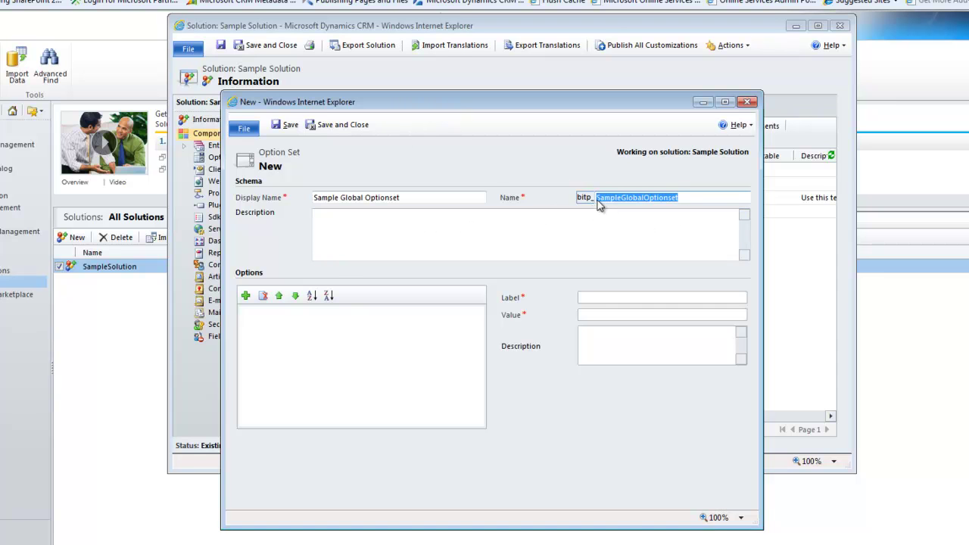
Add two options to the option set, labelled "Item 1" and "Item 2", keeping their default values.
{"action": "left_click", "coordinate": [248, 296]}
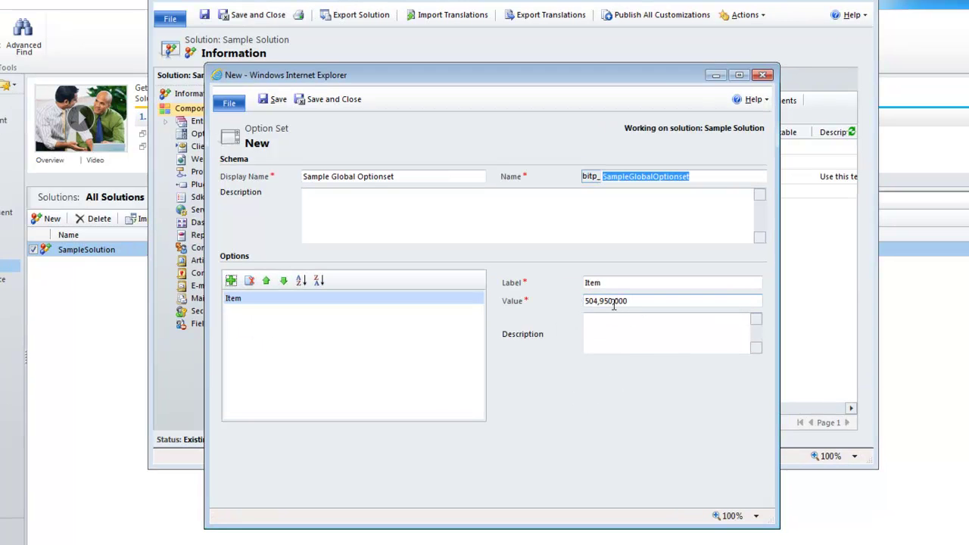
{"action": "left_click", "coordinate": [614, 342]}
{"action": "left_click", "coordinate": [612, 283]}
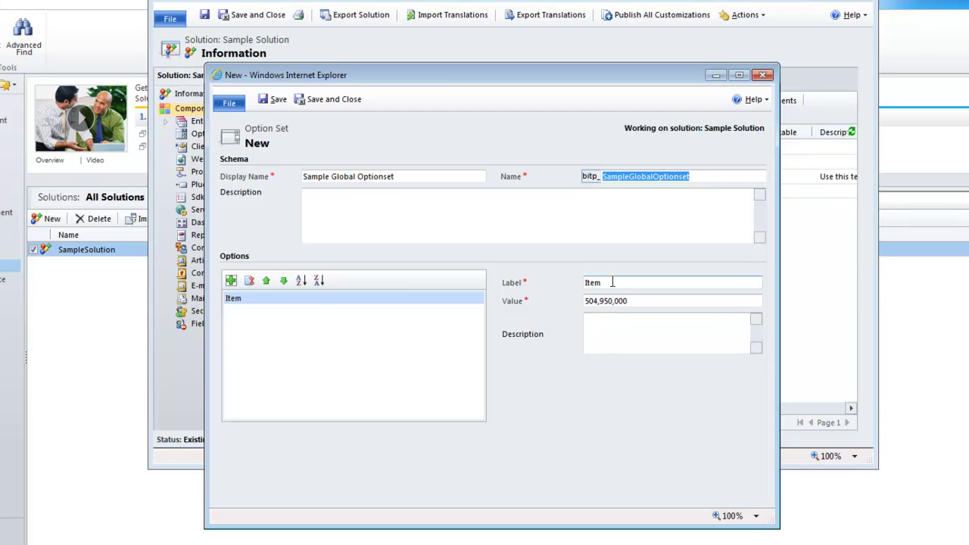
{"action": "type", "text": "1"}
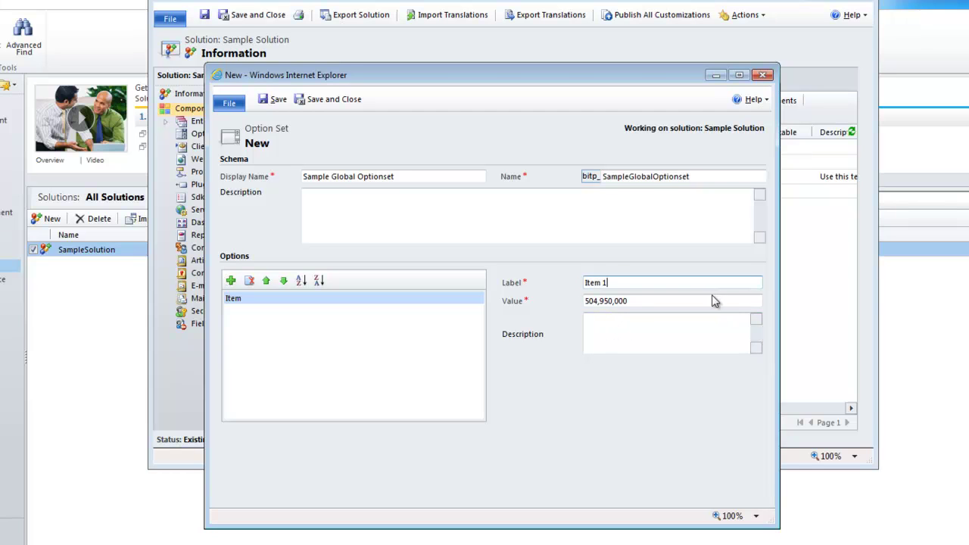
{"action": "left_click", "coordinate": [231, 280]}
{"action": "left_click", "coordinate": [589, 287]}
{"action": "type", "text": "2"}
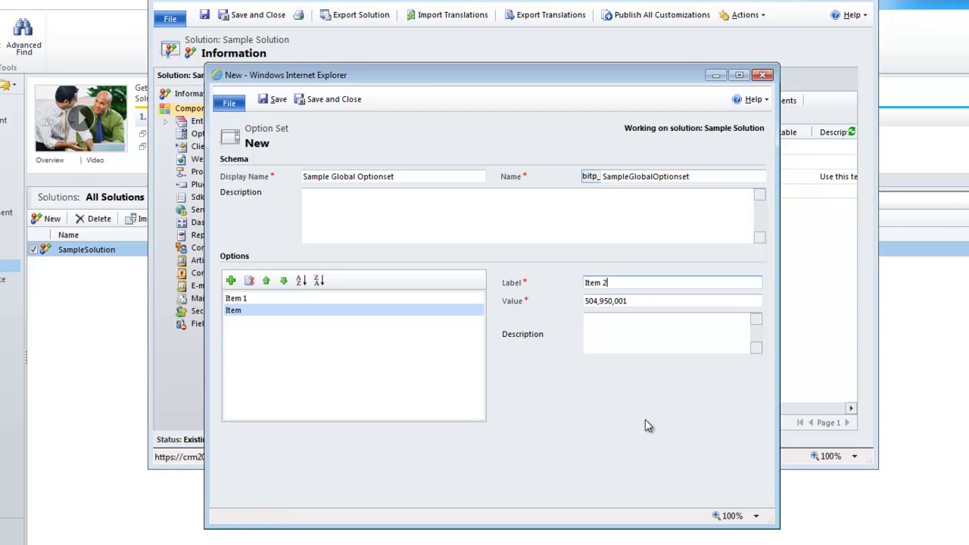
Save and close the option set, then reopen Sample Global Optionset from the solution's components to review its definition.
{"action": "left_click", "coordinate": [326, 102]}
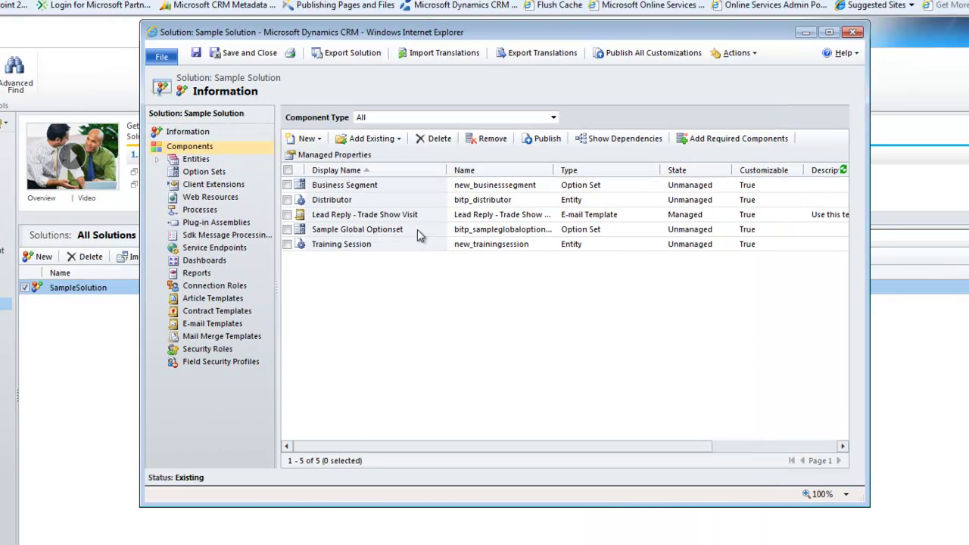
{"action": "double_click", "coordinate": [417, 230]}
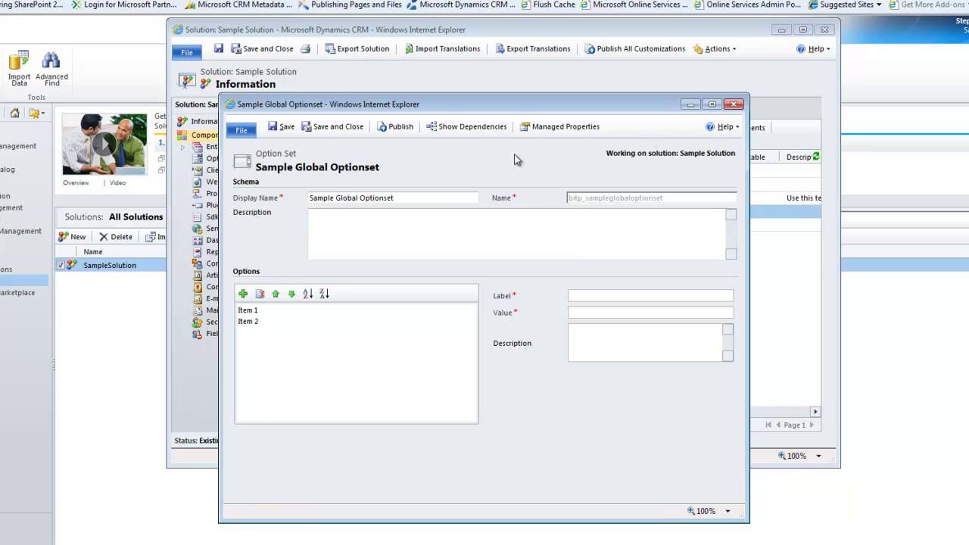
{"action": "left_click", "coordinate": [733, 103]}
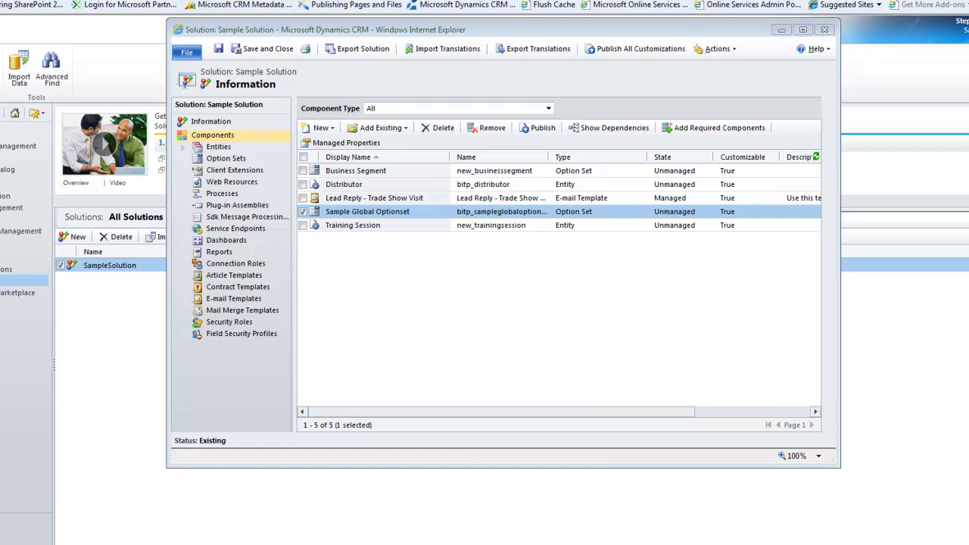
Create a new main form for the Distributor entity within the Sample Solution.
{"action": "left_click", "coordinate": [183, 148]}
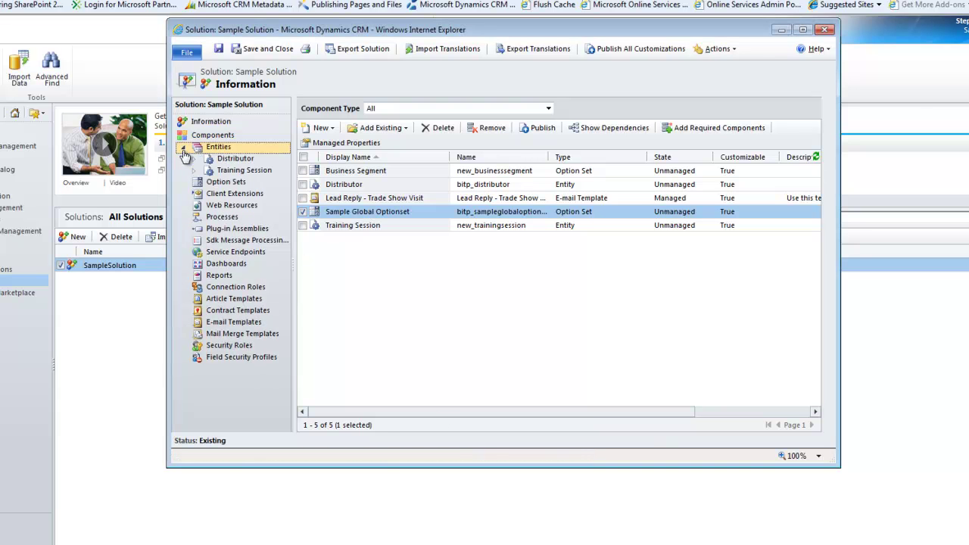
{"action": "left_click", "coordinate": [241, 158]}
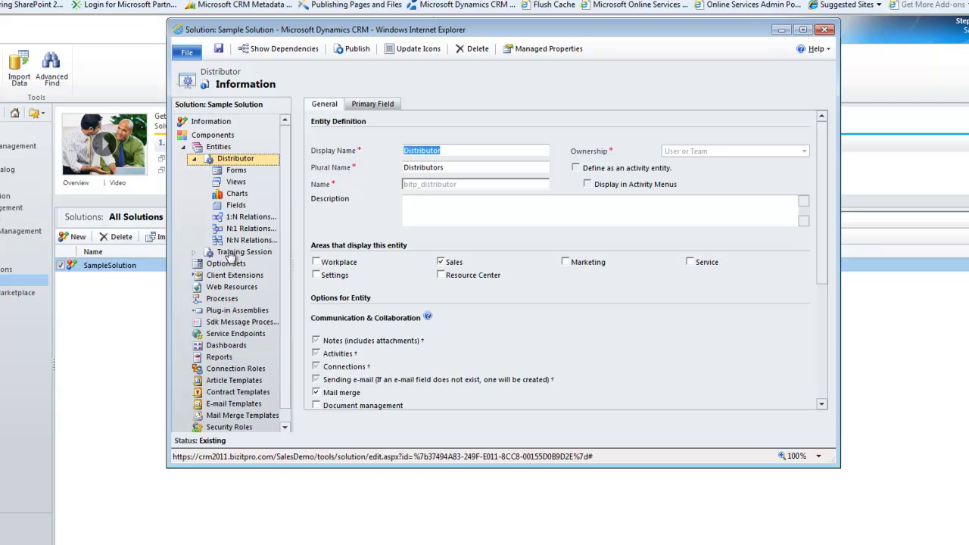
{"action": "left_click", "coordinate": [237, 170]}
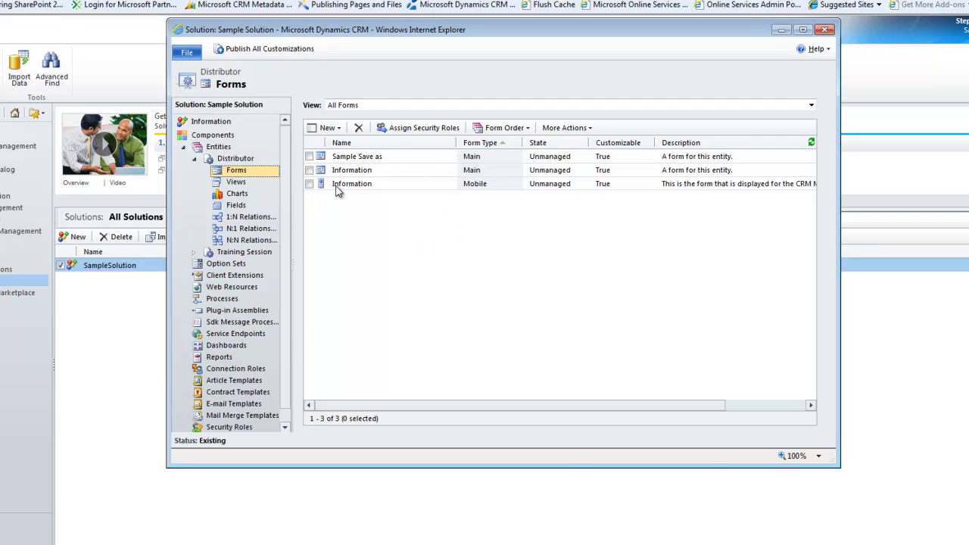
{"action": "left_click", "coordinate": [329, 128]}
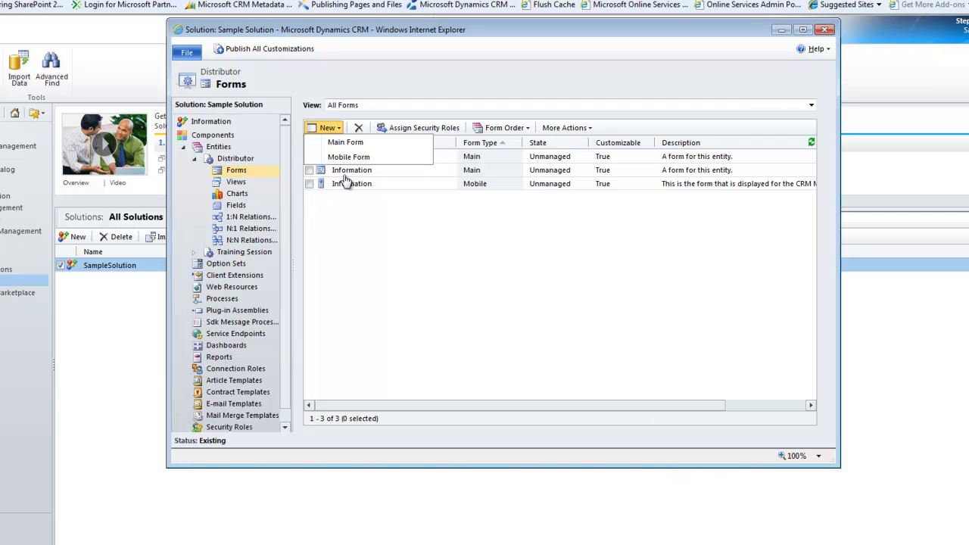
{"action": "left_click", "coordinate": [345, 144]}
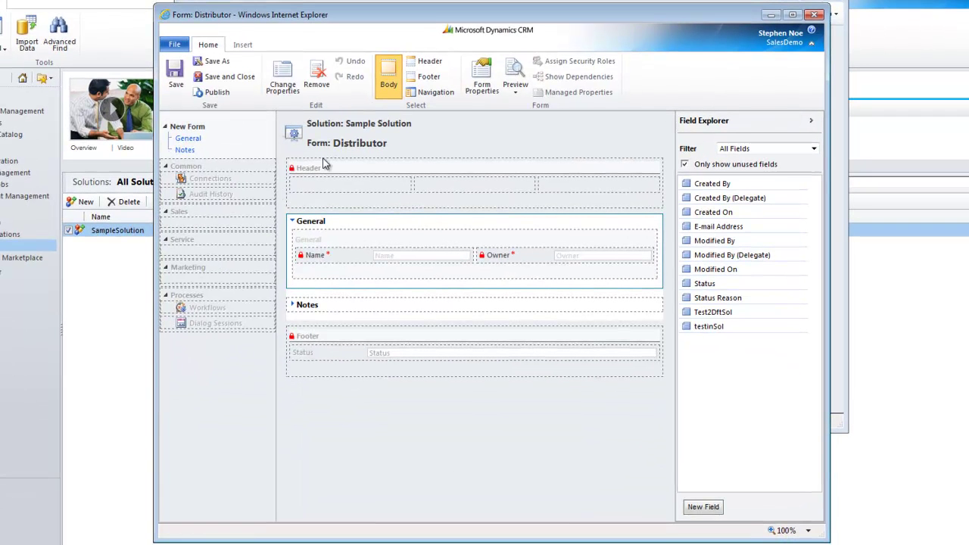
Insert a two-column tab on the Distributor form and label it "Solution Sample Tab".
{"action": "left_click", "coordinate": [243, 45]}
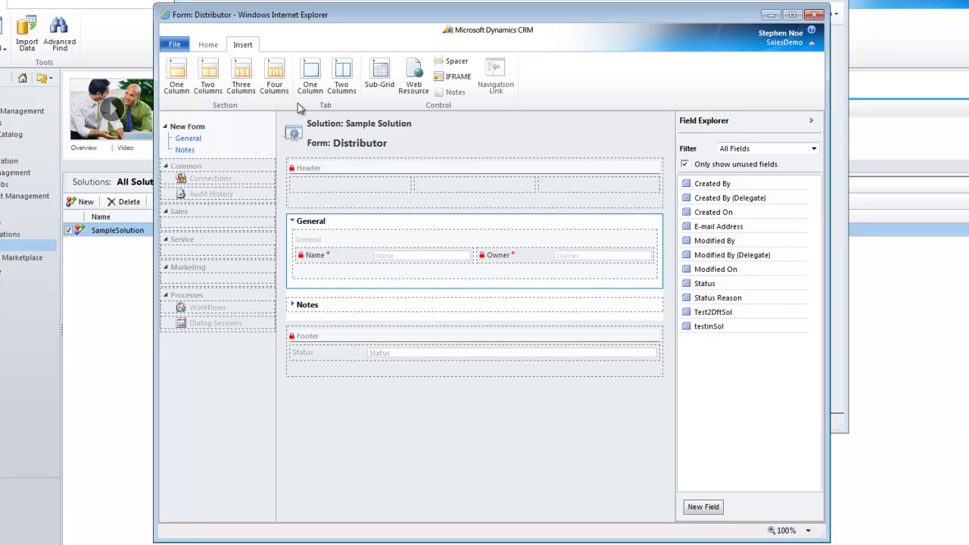
{"action": "left_click", "coordinate": [337, 83]}
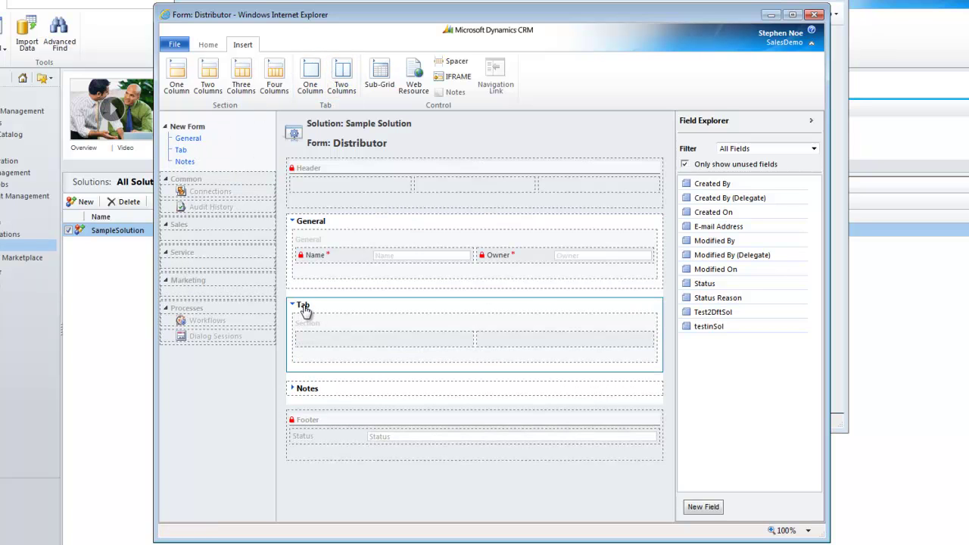
{"action": "double_click", "coordinate": [302, 306]}
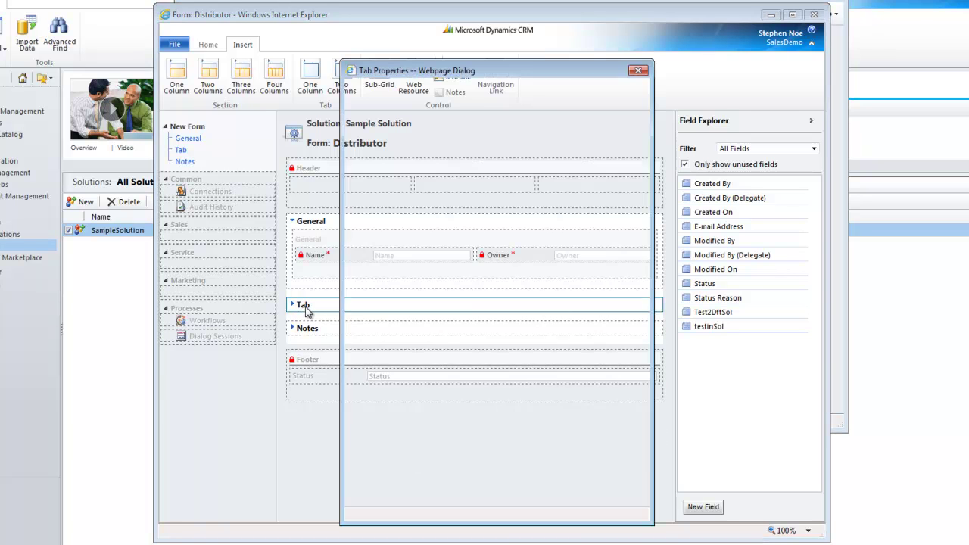
{"action": "left_click", "coordinate": [453, 180]}
{"action": "type", "text": "Solution Sample"}
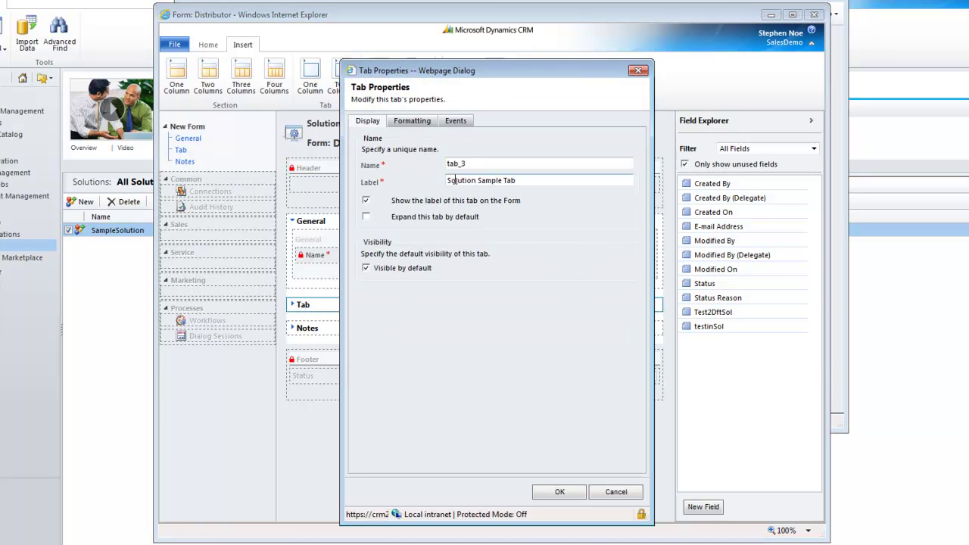
{"action": "left_click", "coordinate": [559, 492]}
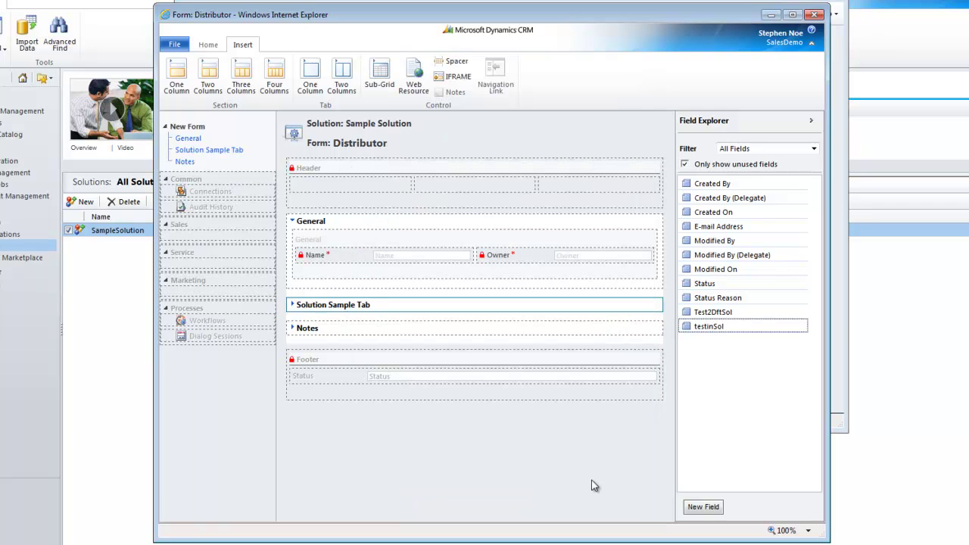
Add a one-column section to Solution Sample Tab and place the Test2DftSol and testinSol fields side by side in its two-column section.
{"action": "left_click", "coordinate": [179, 77]}
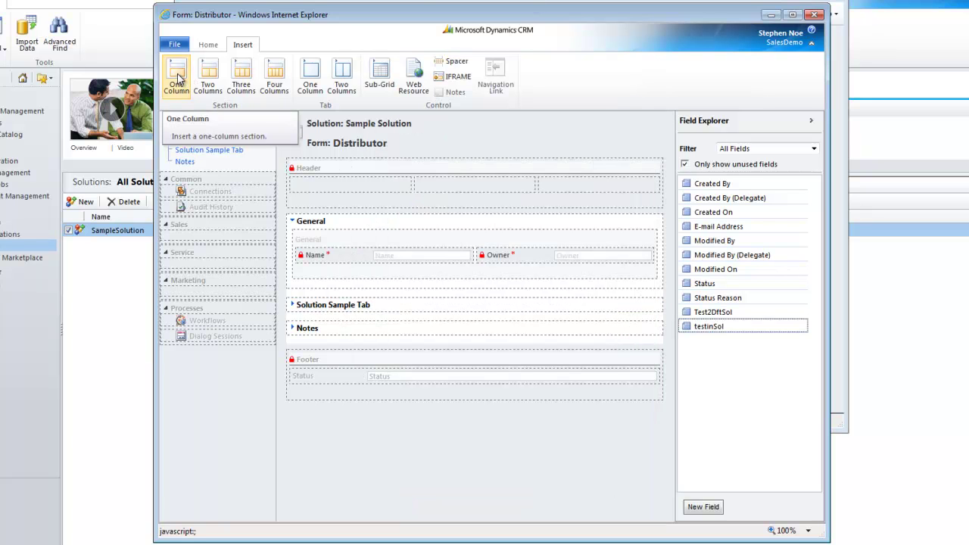
{"action": "left_click", "coordinate": [294, 308]}
{"action": "left_click", "coordinate": [293, 306]}
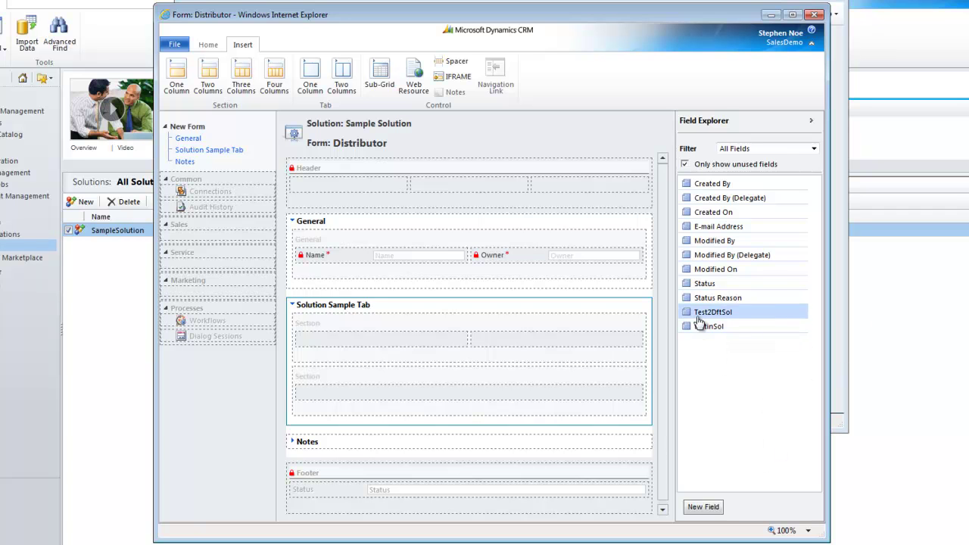
{"action": "left_click_drag", "start_coordinate": [698, 322], "coordinate": [507, 341]}
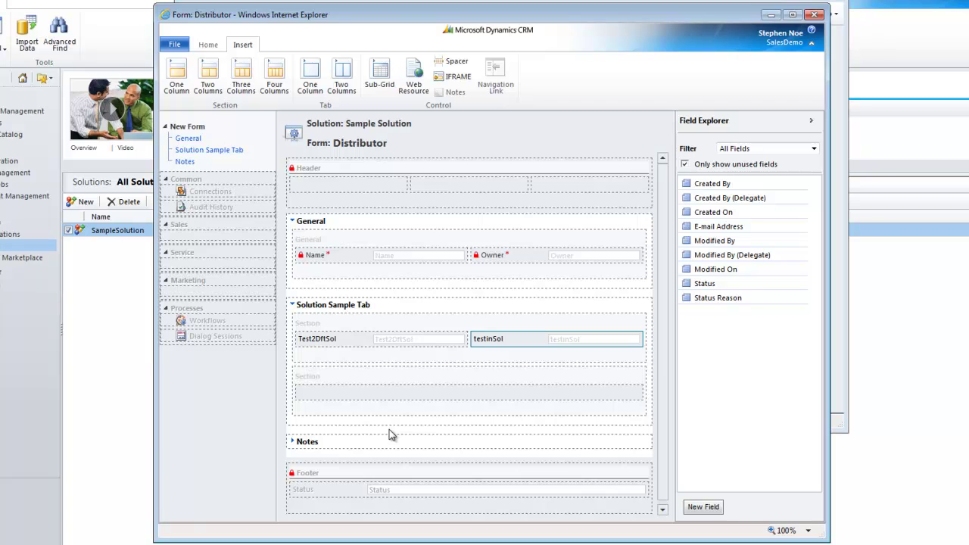
{"action": "left_click", "coordinate": [470, 356]}
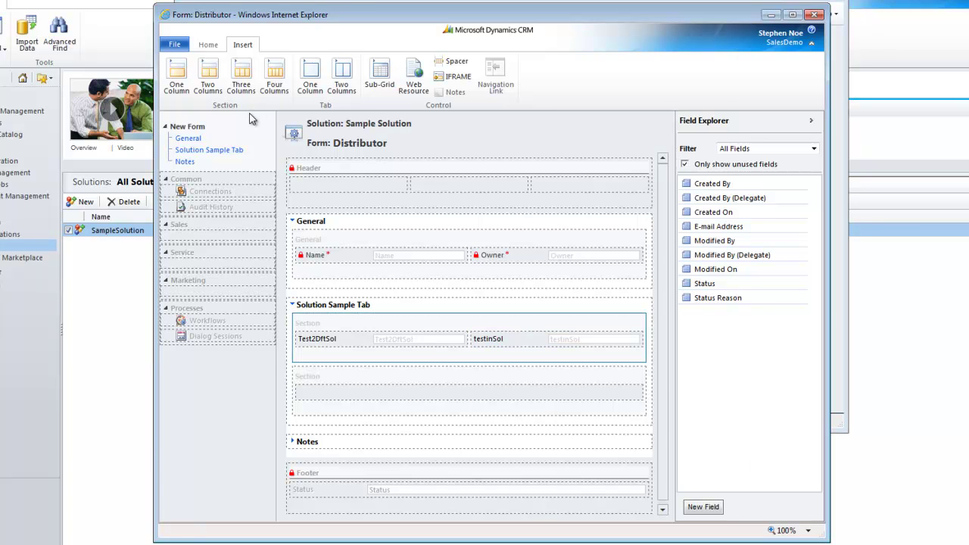
Save and close the new Distributor form, select it in the forms list, and close the Sample Solution window.
{"action": "left_click", "coordinate": [209, 45]}
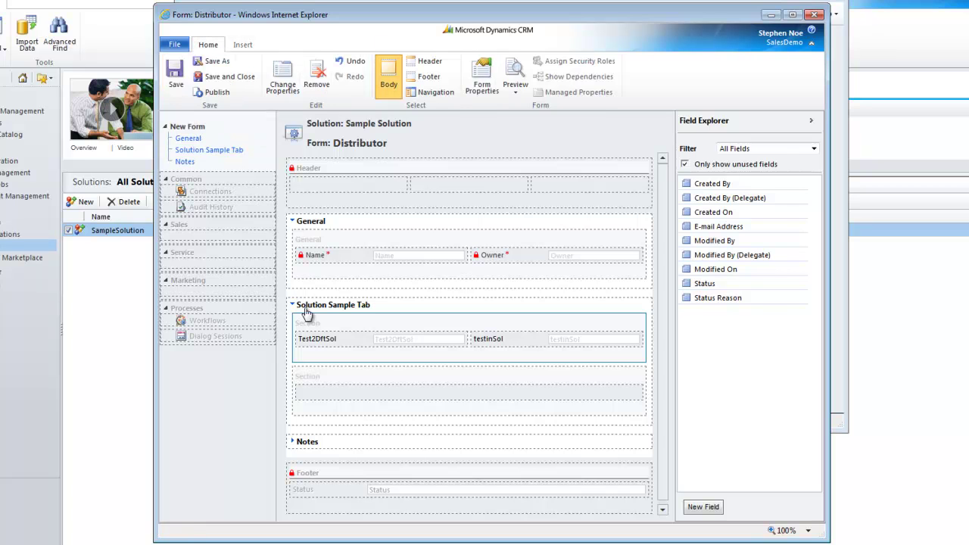
{"action": "left_click", "coordinate": [227, 78]}
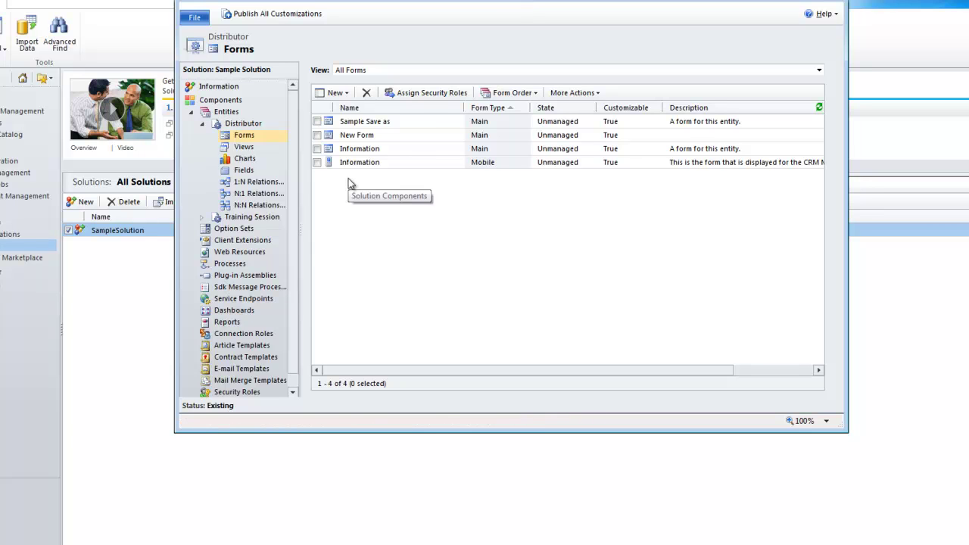
{"action": "left_click", "coordinate": [401, 136]}
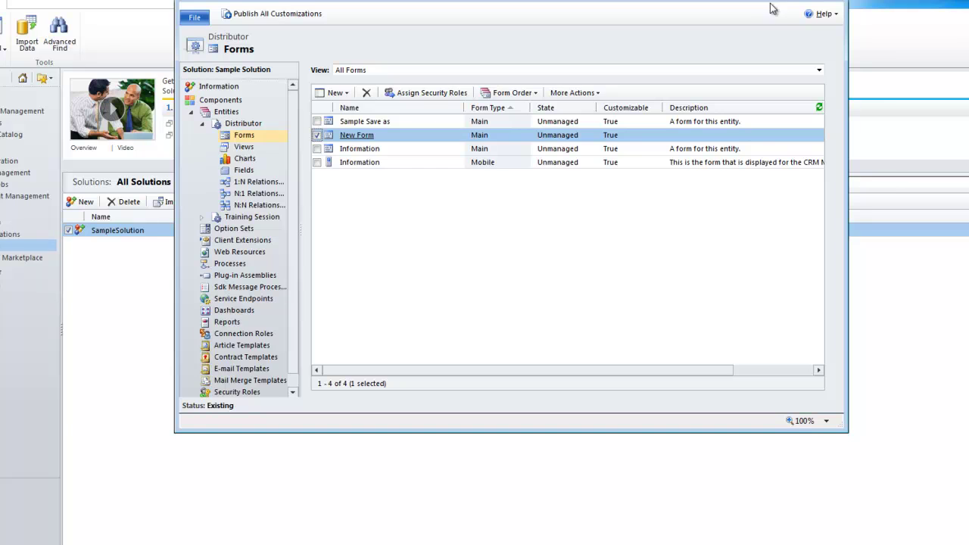
{"action": "left_click", "coordinate": [830, 4]}
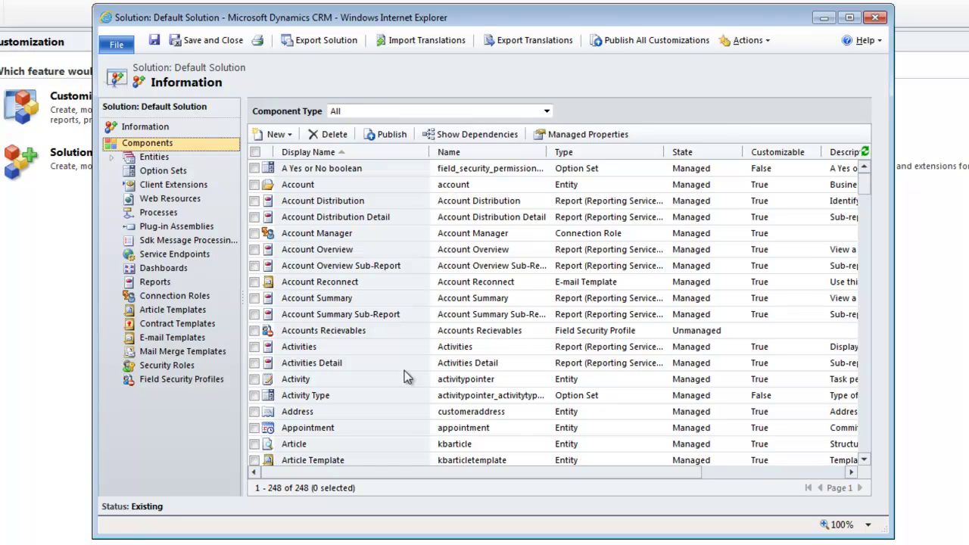
Open the Distributor entity among the Default Solution's entities.
{"action": "left_click", "coordinate": [112, 157]}
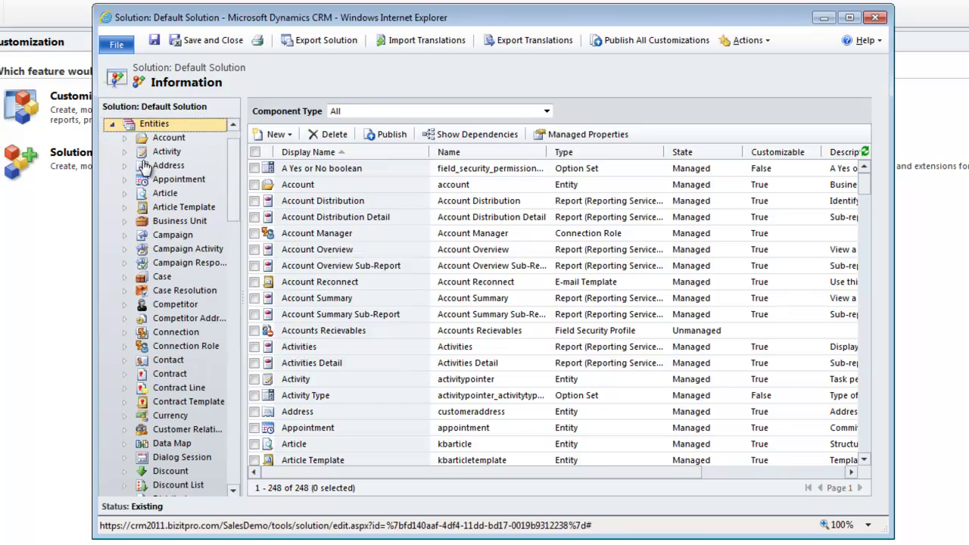
{"action": "left_click_drag", "start_coordinate": [233, 210], "coordinate": [239, 239]}
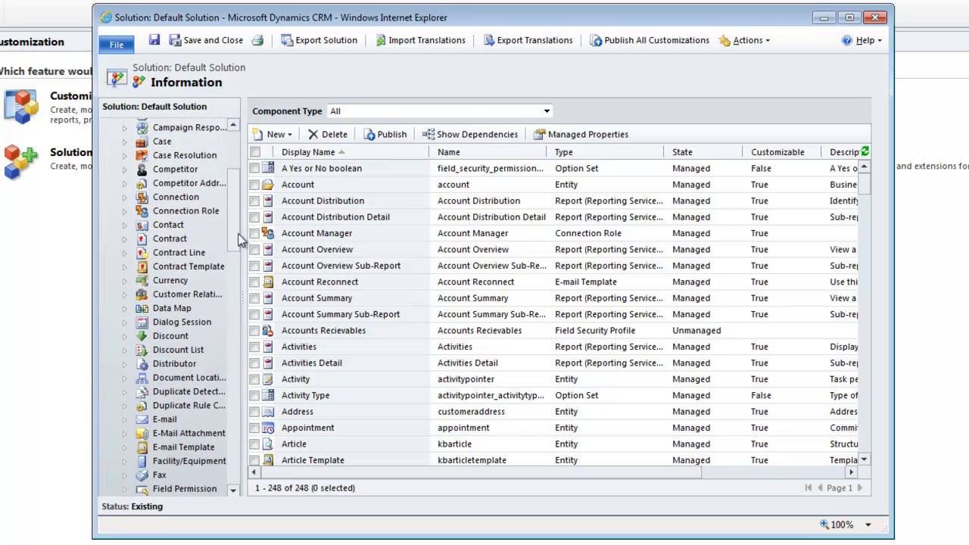
{"action": "left_click", "coordinate": [173, 364]}
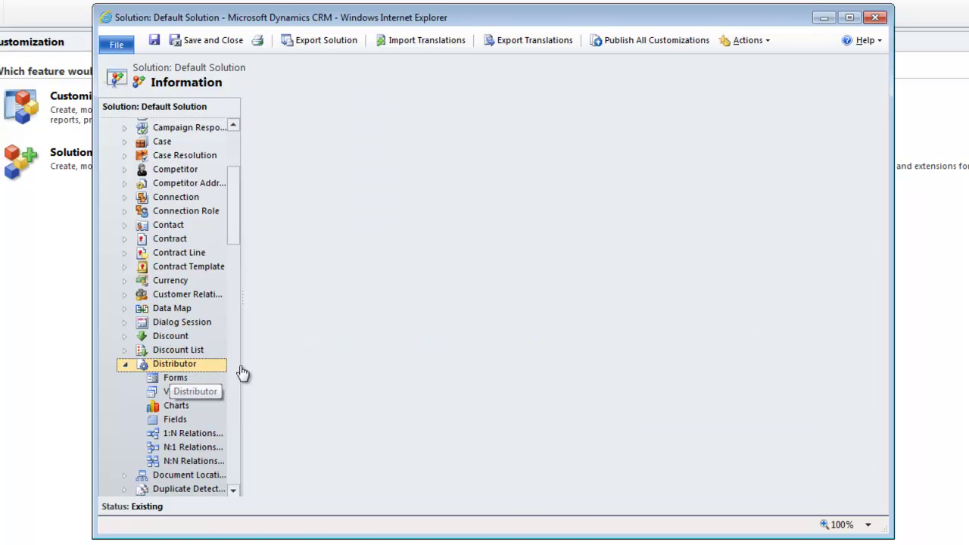